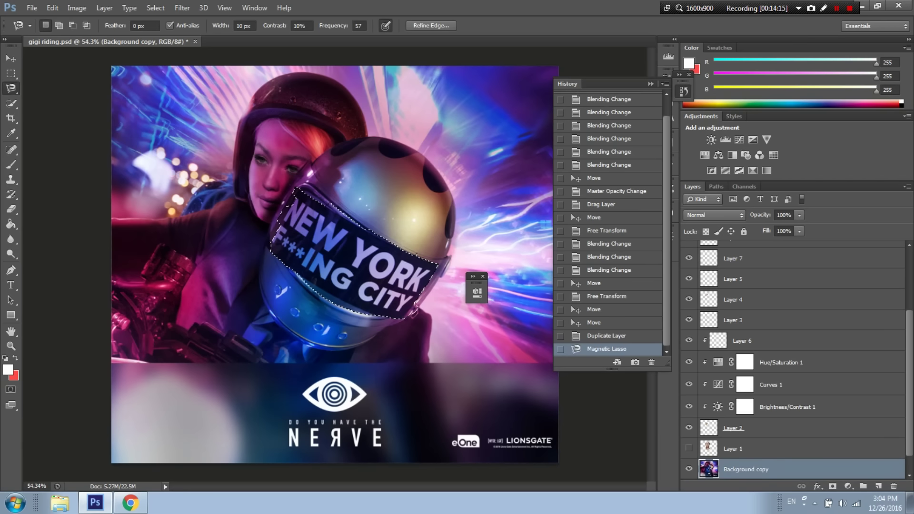
Step: Undo the last Eraser stroke on the light-streak layer
{"action": "key", "text": "ctrl+z"}
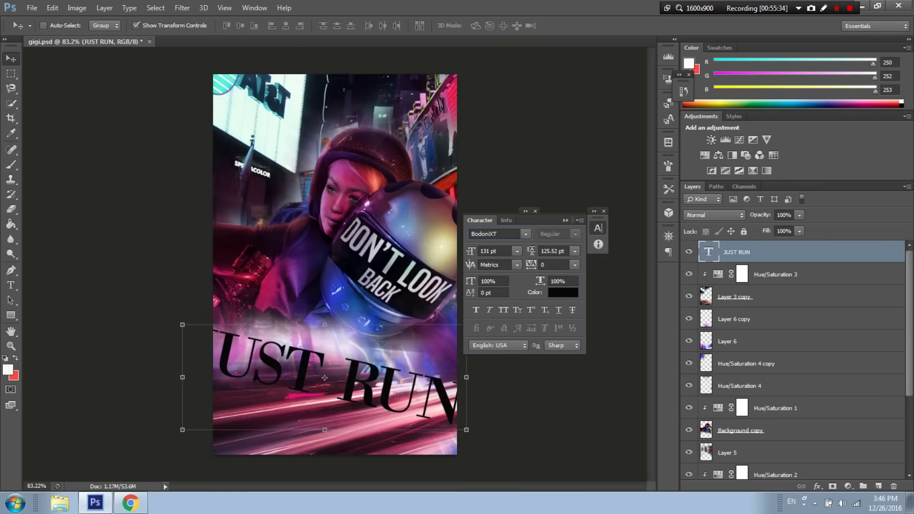
Step: Preview different typefaces from the font list on the JUST RUN title
{"action": "left_click", "coordinate": [525, 233]}
{"action": "scroll", "coordinate": [578, 371], "scroll_direction": "down", "scroll_amount": 5}
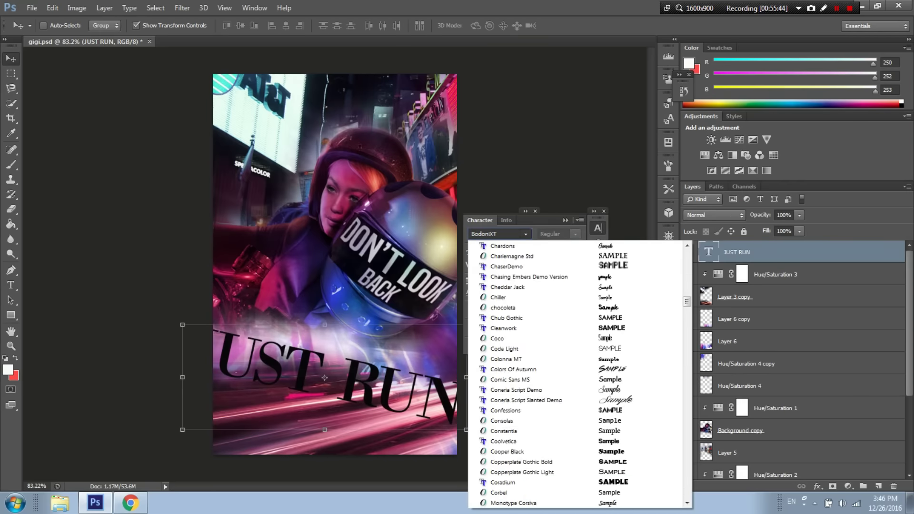
{"action": "key", "text": "Return"}
{"action": "left_click", "coordinate": [524, 234]}
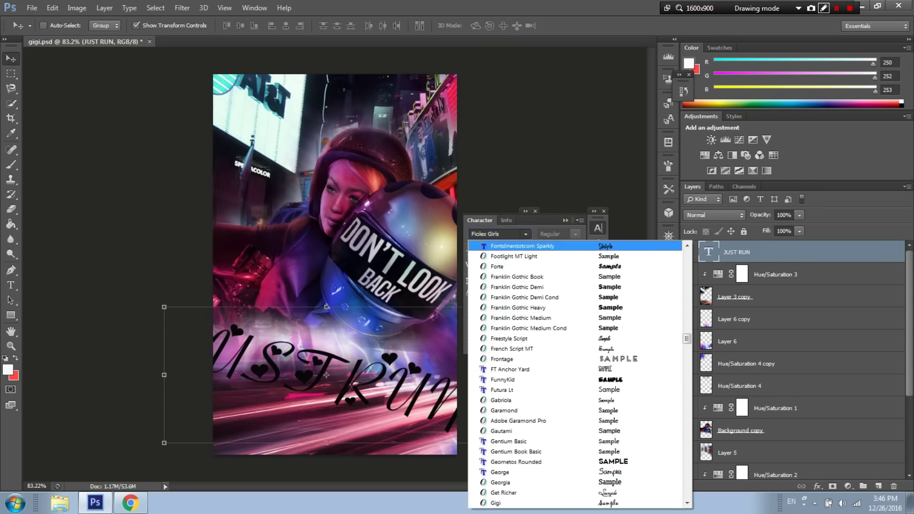